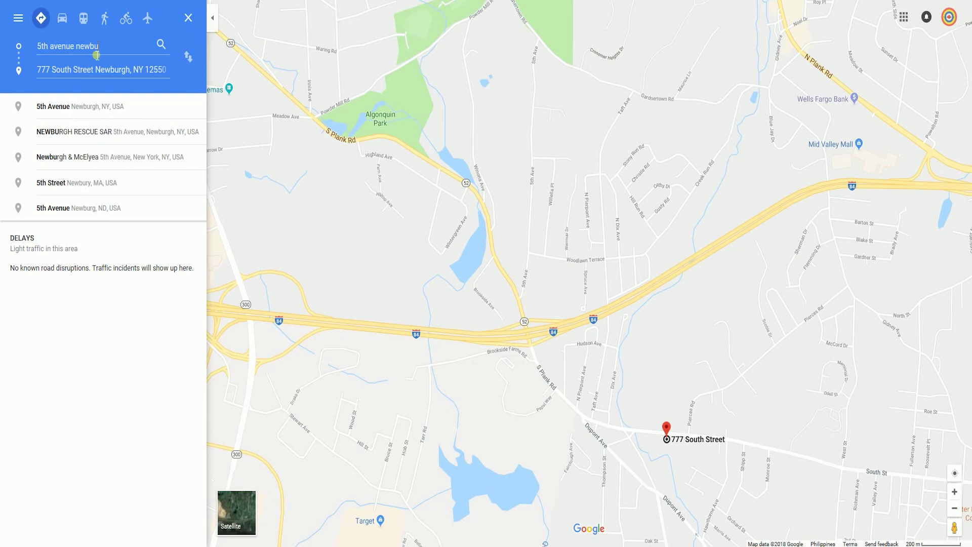
Accept the first suggested starting address in the Google Maps directions demo
{"action": "key", "text": "Return"}
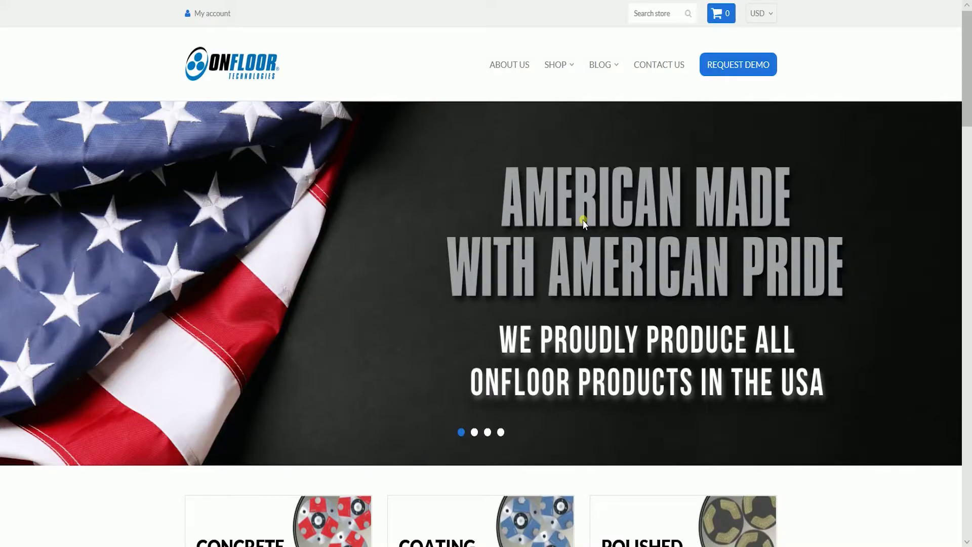
Scroll to the store's dark map section, dismiss the Welcome to Onfloor popup, and get directions
{"action": "scroll", "coordinate": [583, 223], "scroll_direction": "down", "scroll_amount": 5}
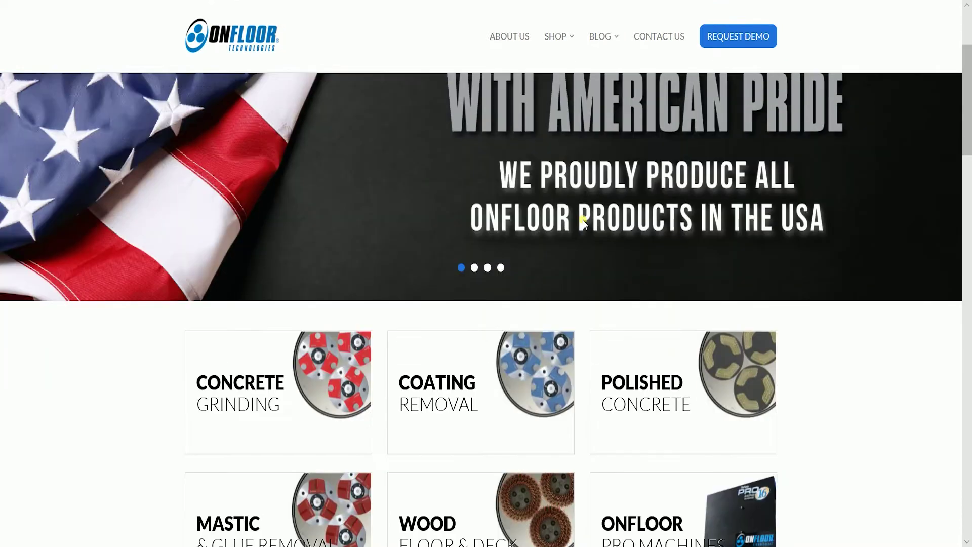
{"action": "scroll", "coordinate": [591, 233], "scroll_direction": "down", "scroll_amount": 20}
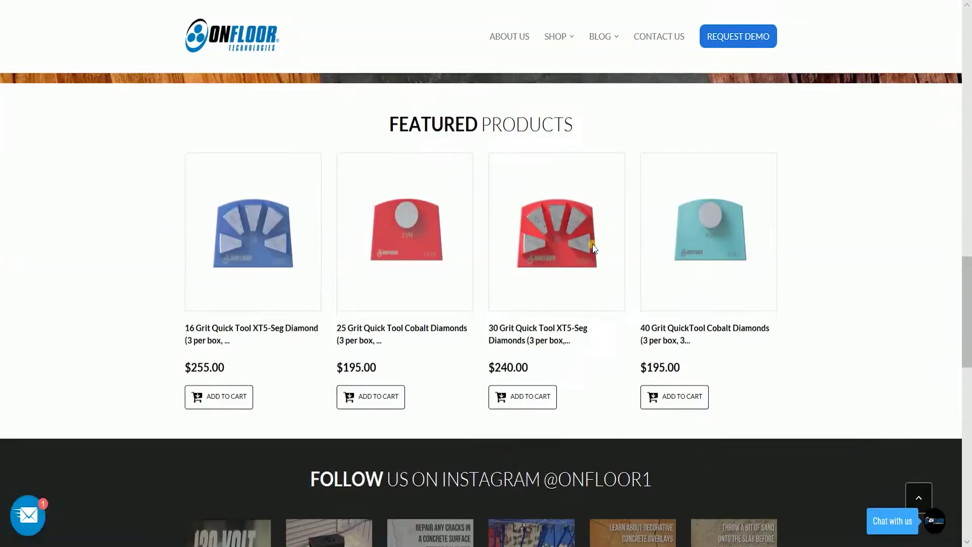
{"action": "scroll", "coordinate": [591, 251], "scroll_direction": "down", "scroll_amount": 8}
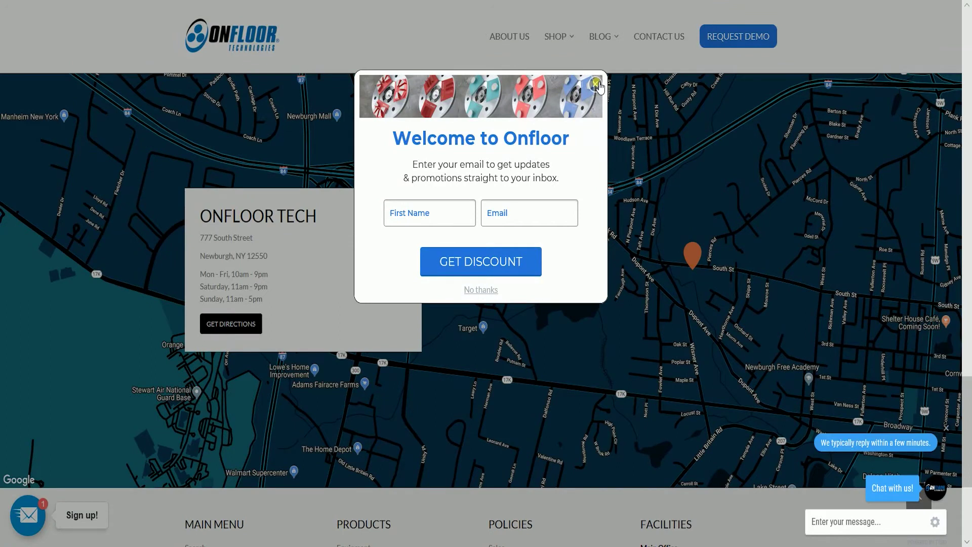
{"action": "left_click", "coordinate": [594, 86]}
{"action": "scroll", "coordinate": [626, 207], "scroll_direction": "up", "scroll_amount": 2}
{"action": "scroll", "coordinate": [625, 208], "scroll_direction": "down", "scroll_amount": 2}
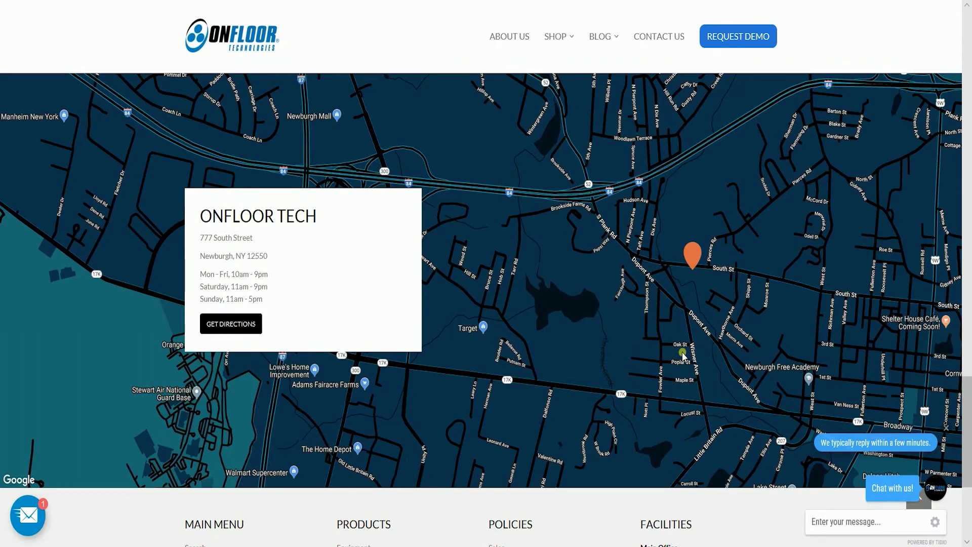
{"action": "left_click", "coordinate": [241, 322]}
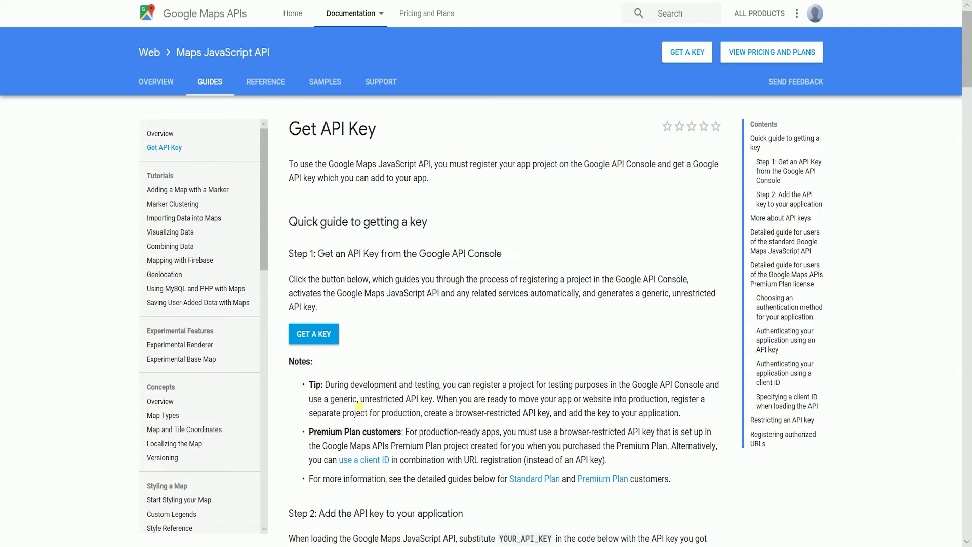
Request a Maps JavaScript API key for My Project, agreeing to the terms of service
{"action": "left_click", "coordinate": [324, 345]}
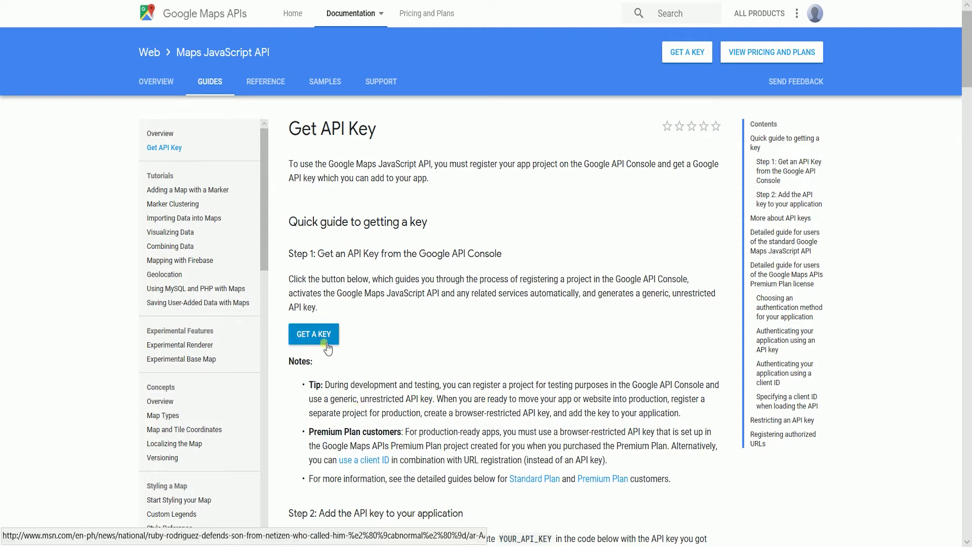
{"action": "left_click", "coordinate": [327, 348]}
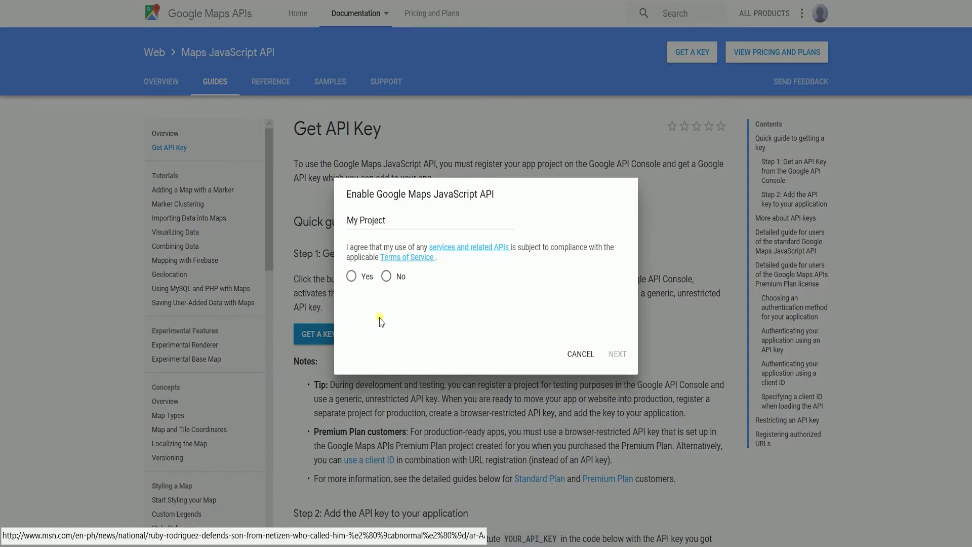
{"action": "left_click", "coordinate": [352, 276]}
{"action": "left_click", "coordinate": [617, 354]}
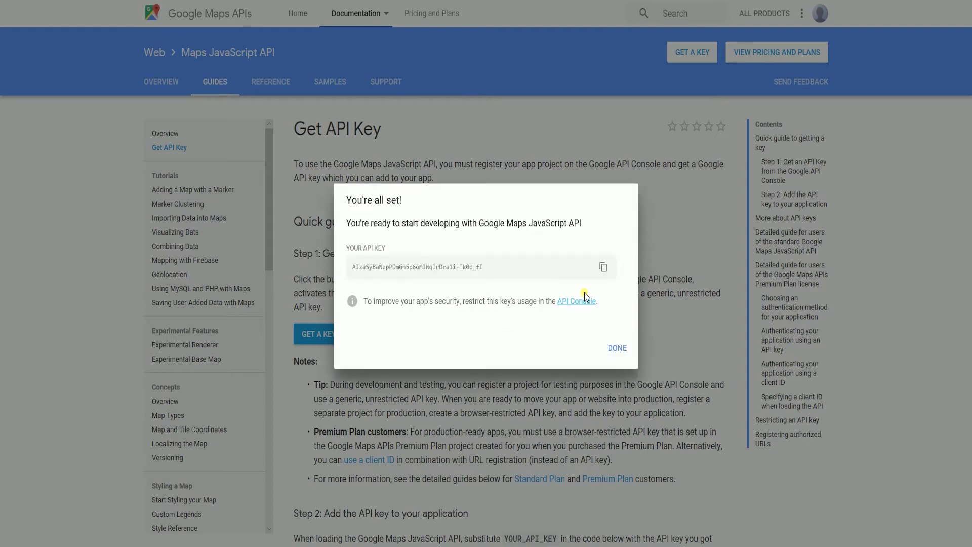
Open an empty Notepad window from the Run prompt and copy the generated API key
{"action": "key", "text": "super+r"}
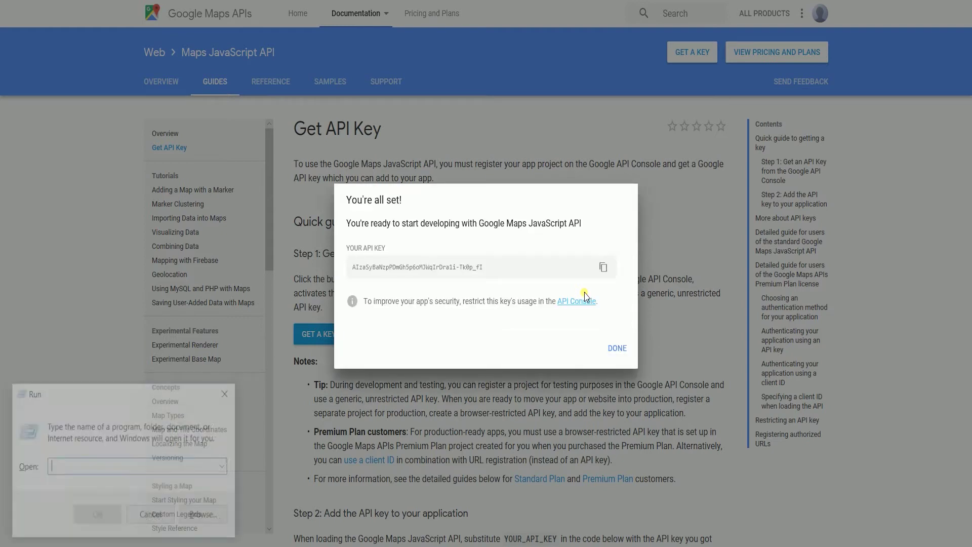
{"action": "type", "text": "notepad"}
{"action": "key", "text": "Return"}
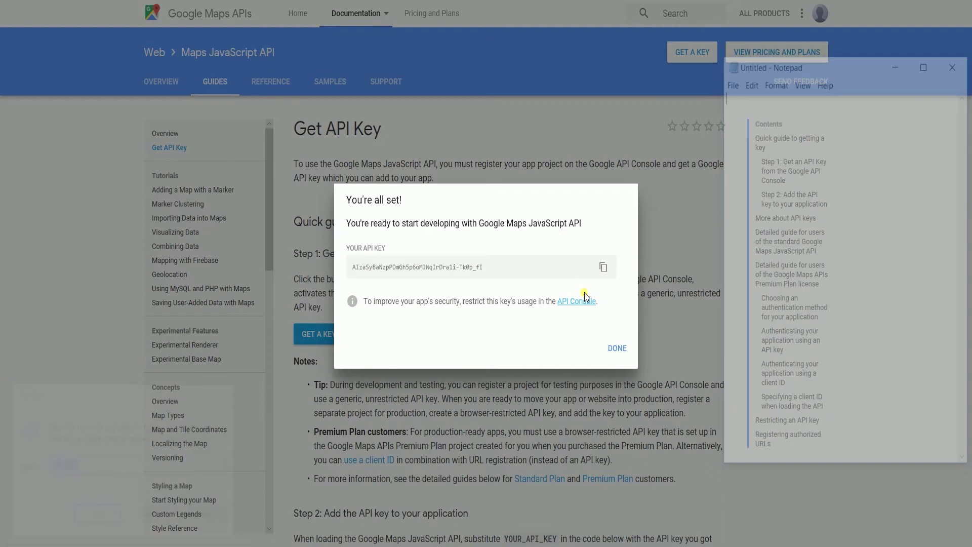
{"action": "left_click", "coordinate": [614, 270]}
{"action": "triple_click", "coordinate": [358, 273]}
{"action": "key", "text": "ctrl+c"}
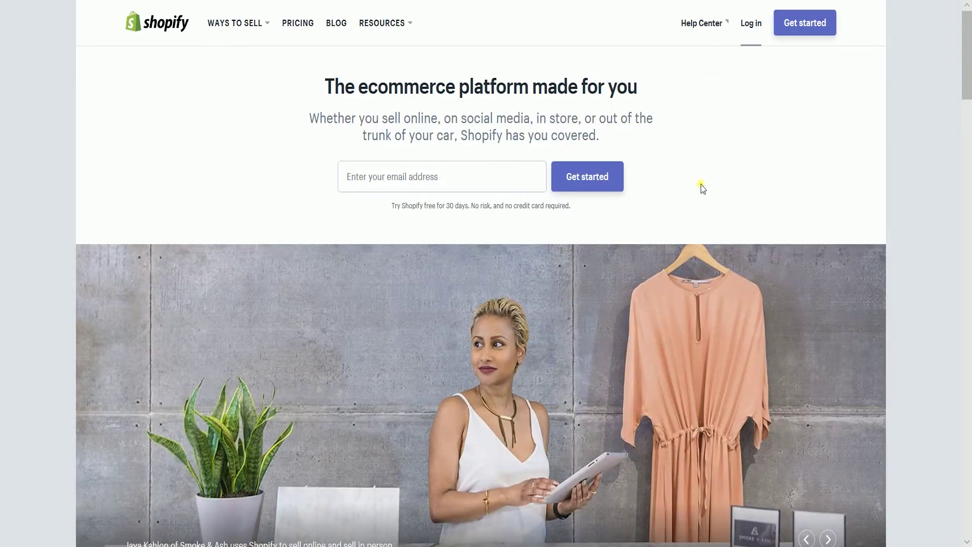
Log in to the Shopify store admin with the account e-mail and password
{"action": "left_click", "coordinate": [399, 182]}
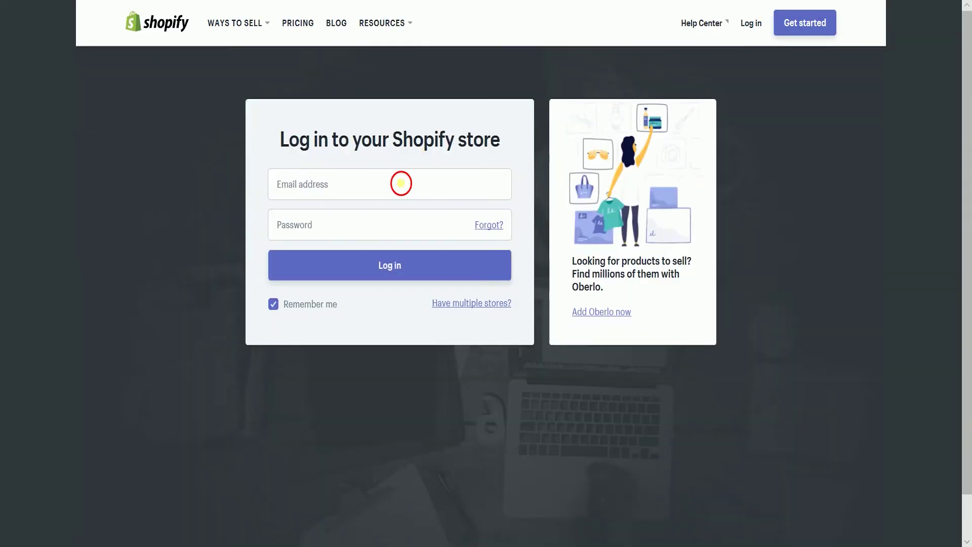
{"action": "key", "text": "Tab"}
{"action": "key", "text": "ctrl+v"}
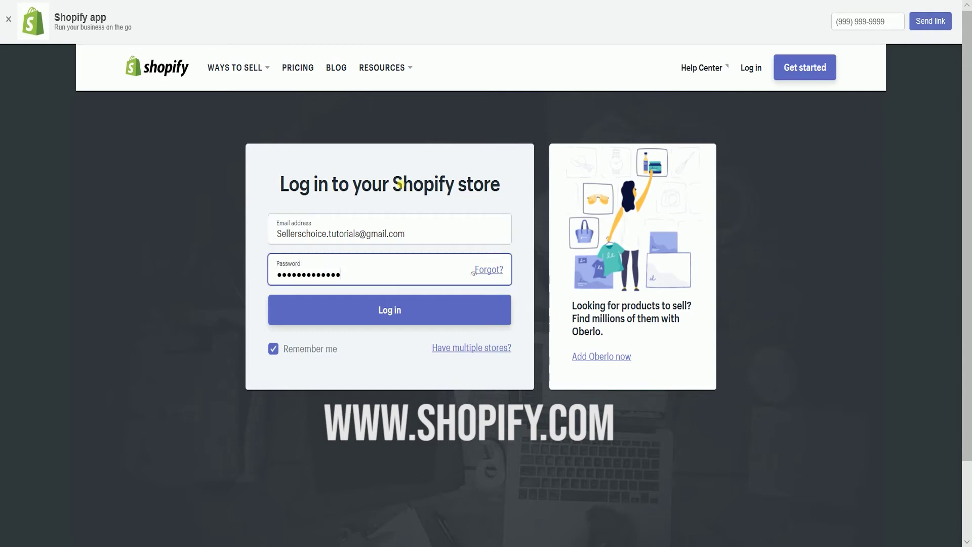
{"action": "left_click", "coordinate": [389, 310]}
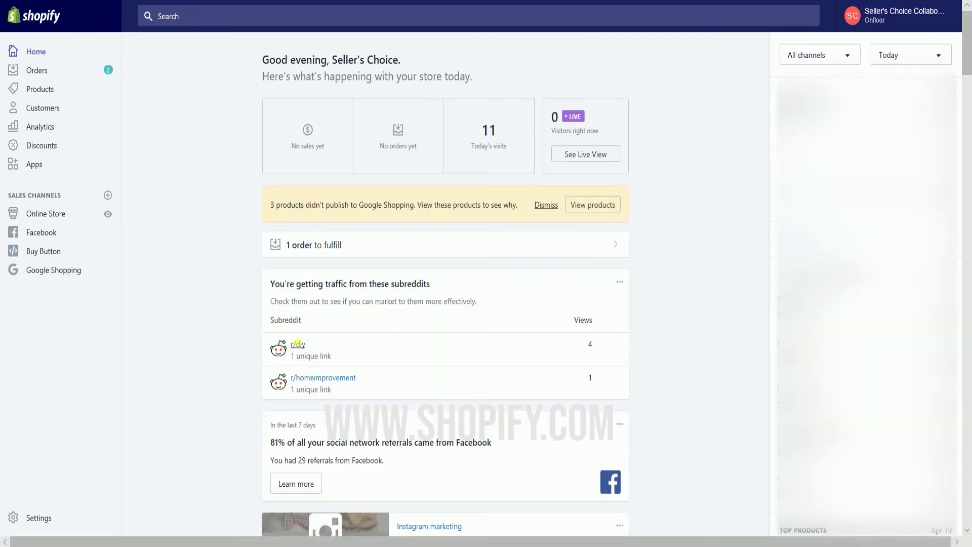
Open the current theme for customizing from Online Store > Themes
{"action": "left_click", "coordinate": [60, 217]}
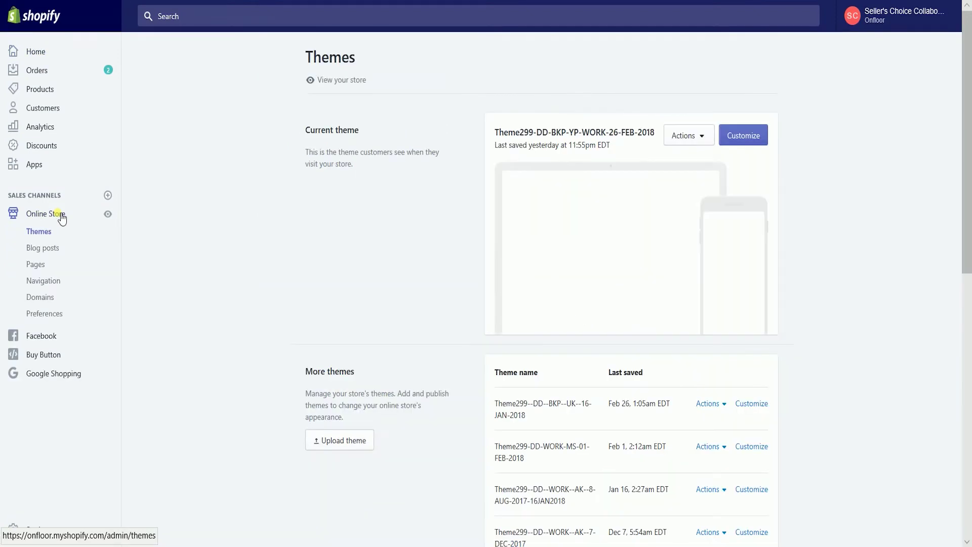
{"action": "left_click", "coordinate": [52, 235]}
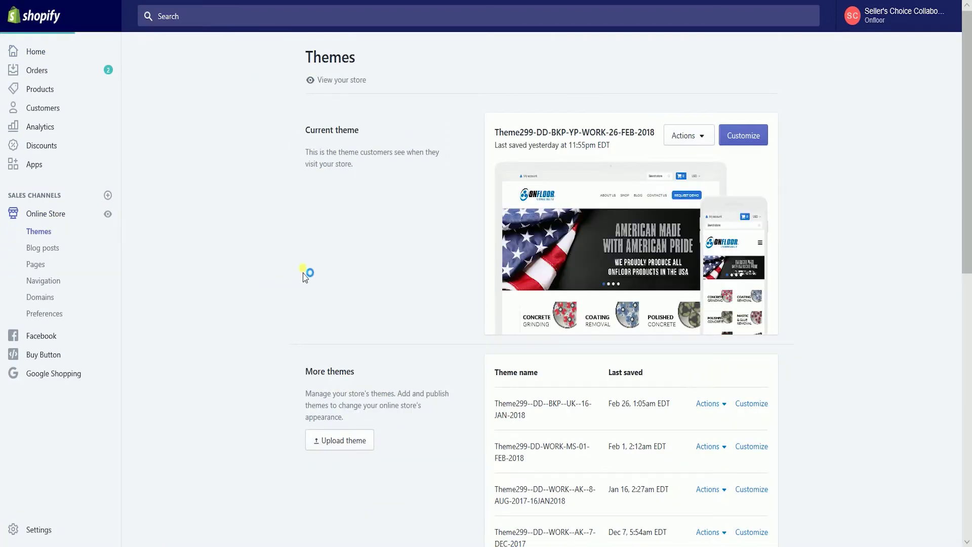
{"action": "left_click", "coordinate": [735, 180]}
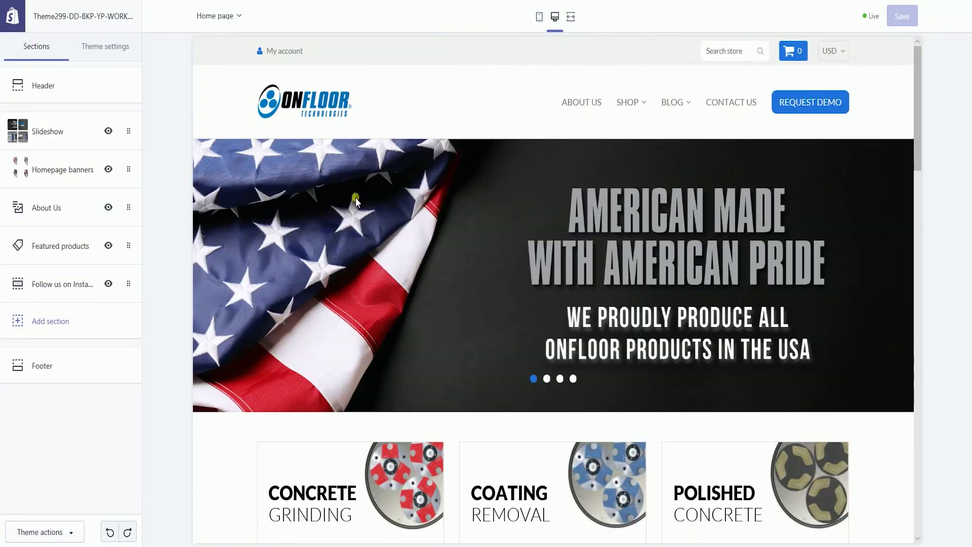
Add a Map section from Store information to the homepage
{"action": "left_click", "coordinate": [73, 325]}
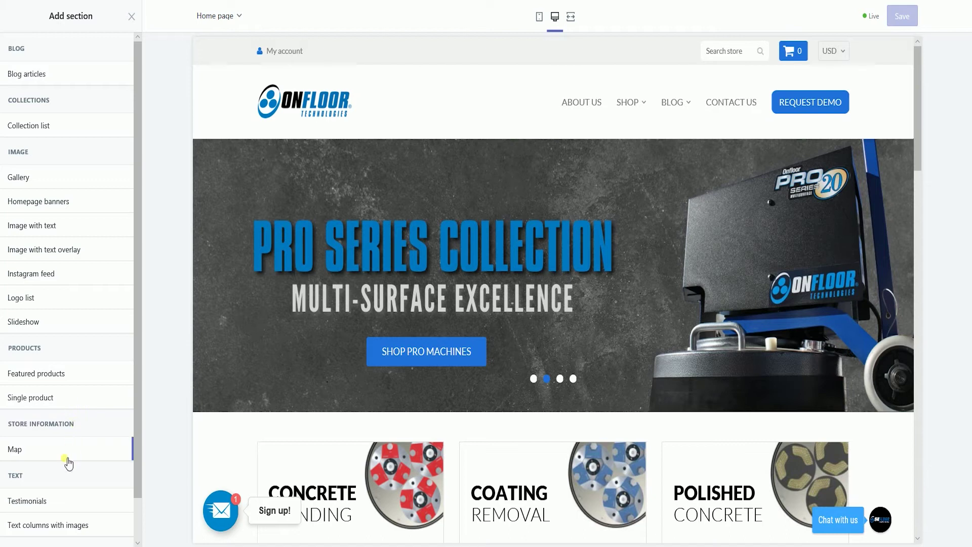
{"action": "left_click", "coordinate": [64, 459]}
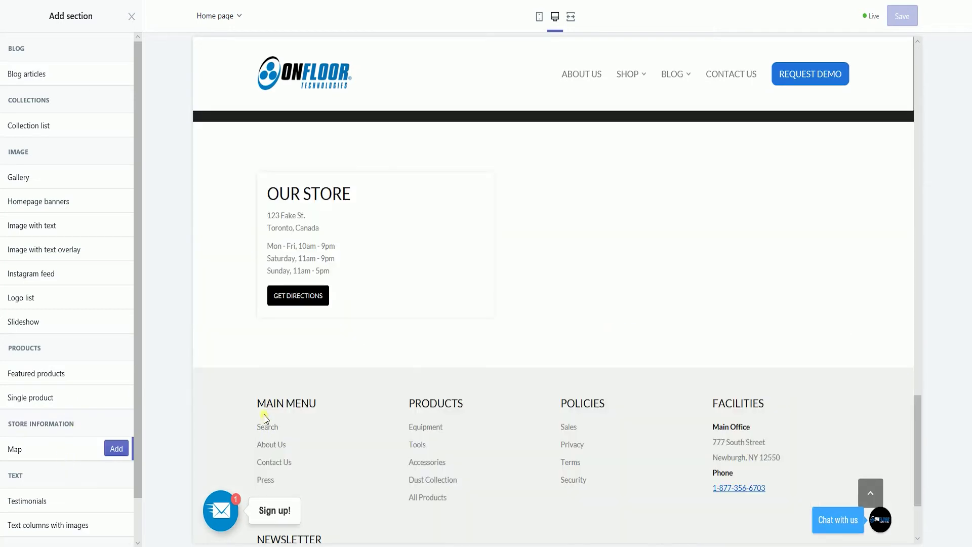
{"action": "left_click", "coordinate": [119, 450]}
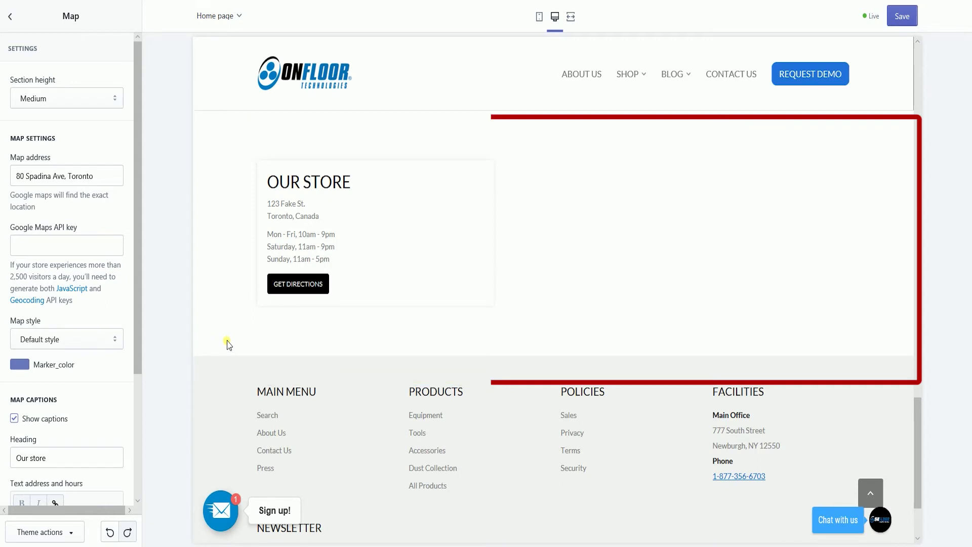
{"action": "left_click", "coordinate": [101, 175]}
{"action": "key", "text": "ctrl+a"}
{"action": "key", "text": "ctrl+v"}
{"action": "double_click", "coordinate": [101, 177]}
{"action": "key", "text": "BackSpace"}
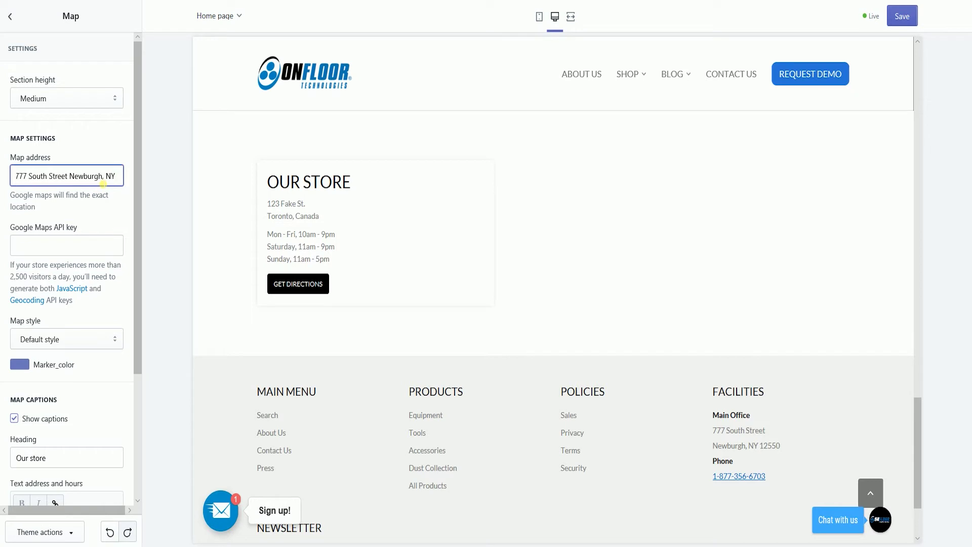
{"action": "key", "text": "ctrl+a"}
{"action": "key", "text": "ctrl+v"}
Paste the generated key into the Google Maps API key field and save the theme
{"action": "left_click", "coordinate": [66, 244]}
{"action": "key", "text": "ctrl+v"}
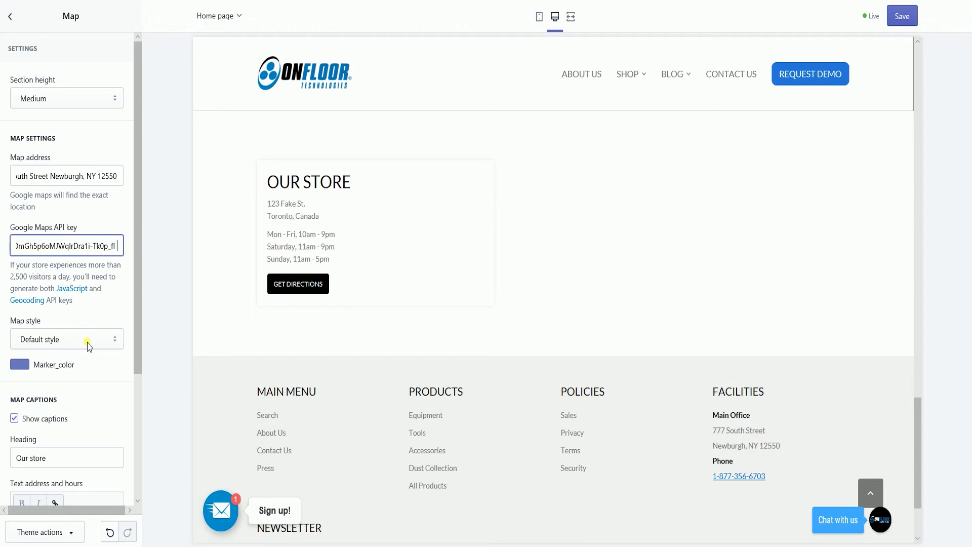
{"action": "left_click", "coordinate": [891, 19]}
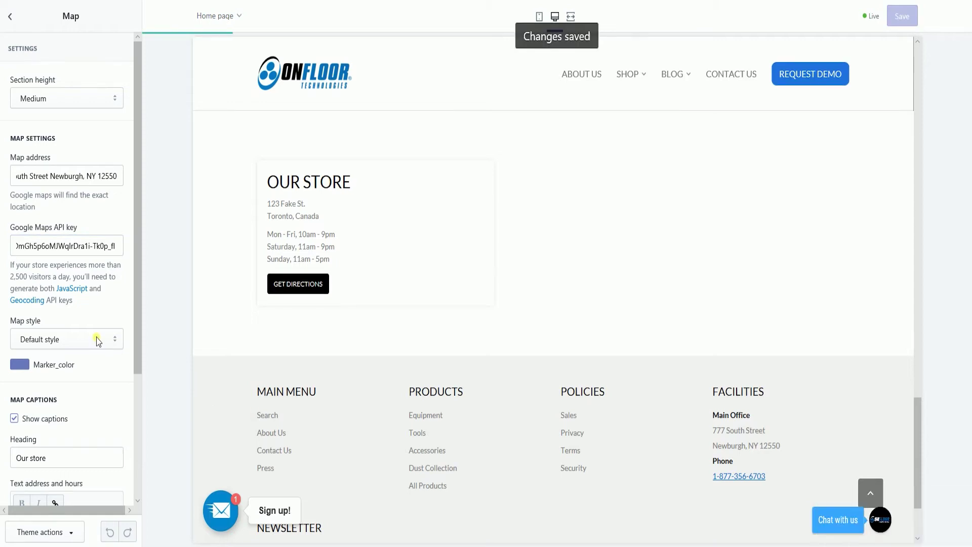
{"action": "scroll", "coordinate": [97, 340], "scroll_direction": "down", "scroll_amount": 3}
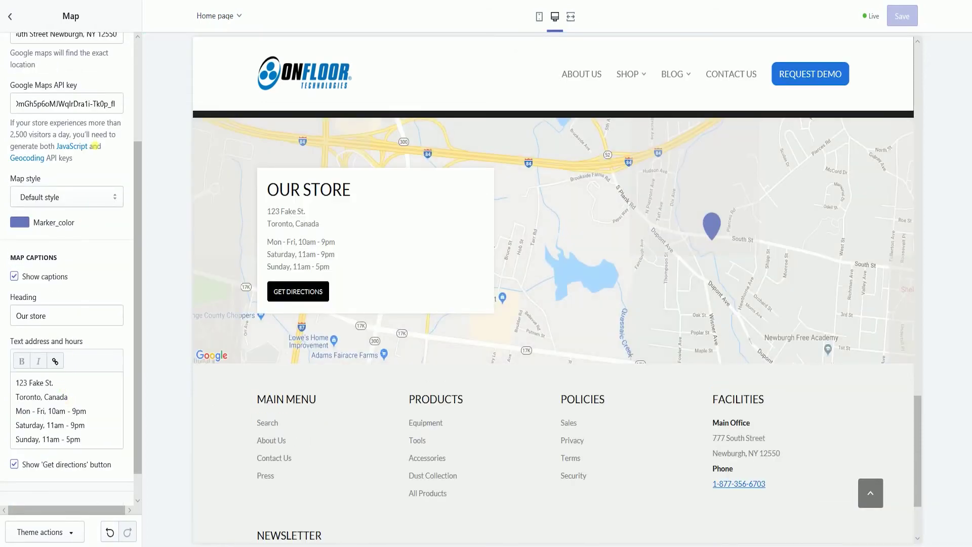
{"action": "scroll", "coordinate": [99, 150], "scroll_direction": "up", "scroll_amount": 2}
{"action": "double_click", "coordinate": [91, 106]}
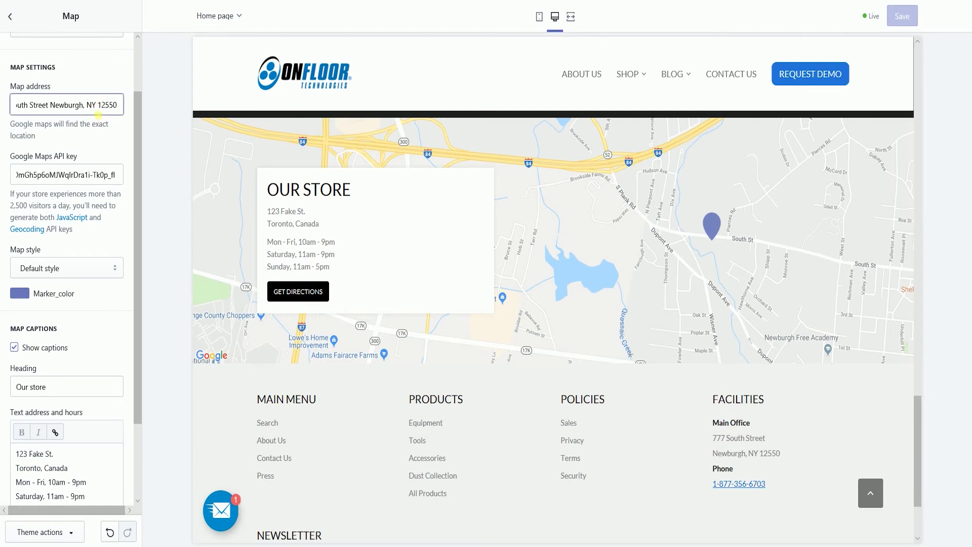
{"action": "scroll", "coordinate": [67, 304], "scroll_direction": "down", "scroll_amount": 2}
{"action": "left_click", "coordinate": [67, 357]}
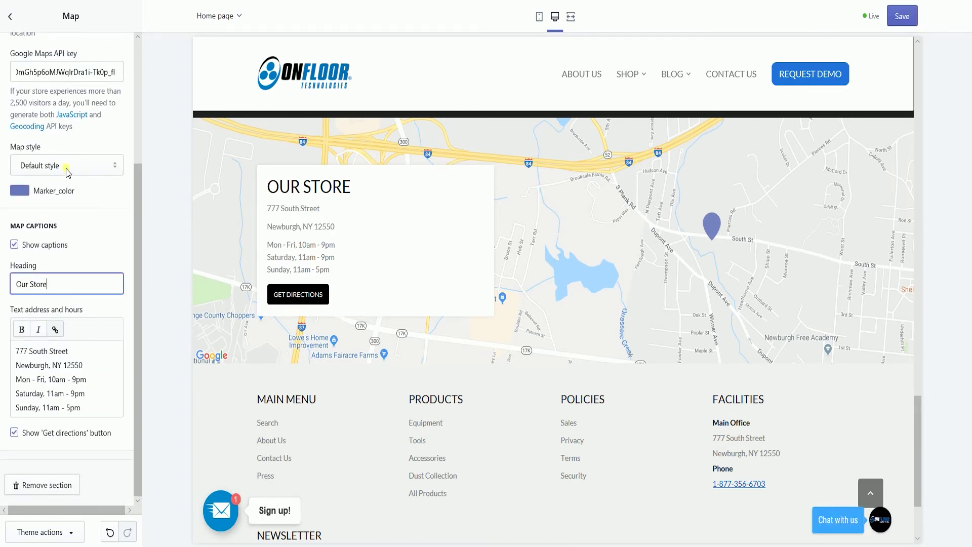
Preview the Light, Dark, Pale Dawn and Apple maps styles, then apply Midnight
{"action": "left_click", "coordinate": [67, 172]}
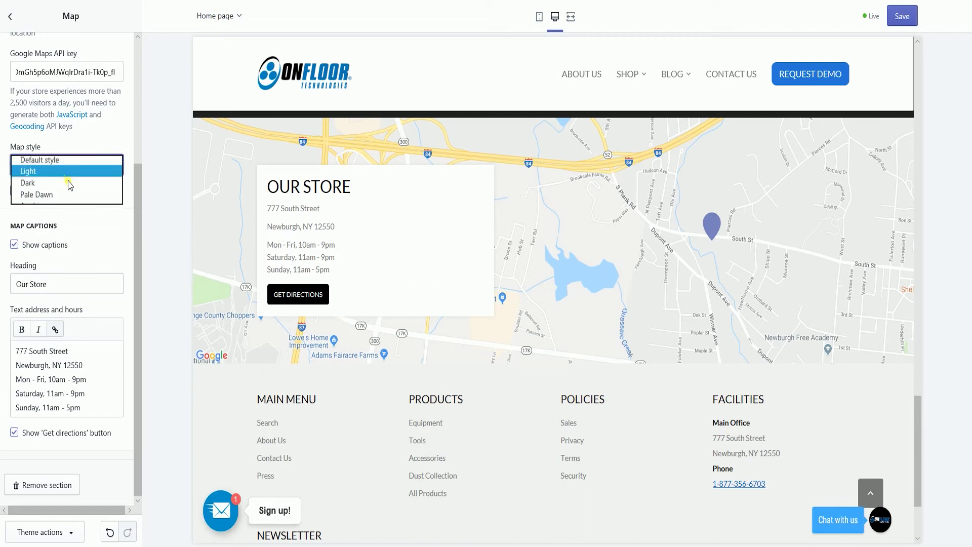
{"action": "left_click", "coordinate": [69, 176]}
{"action": "left_click", "coordinate": [96, 162]}
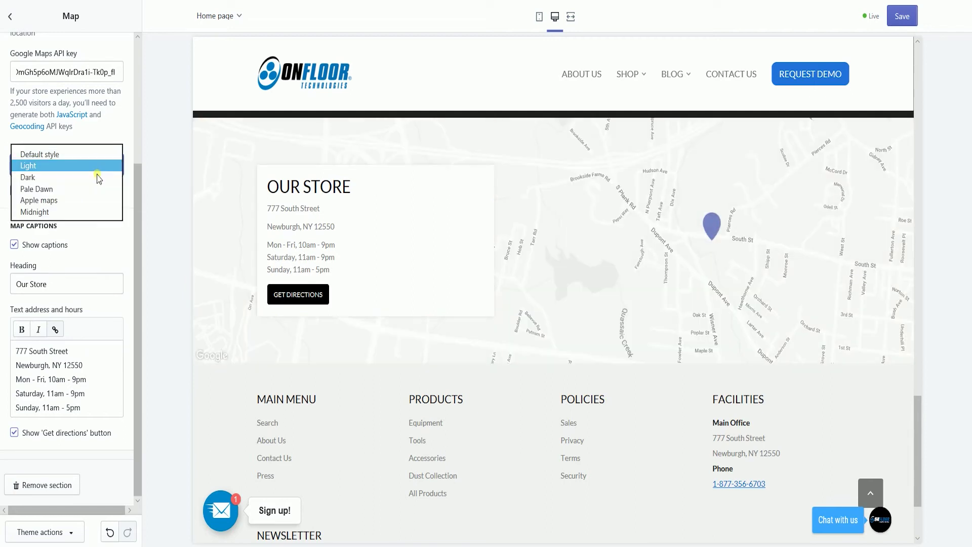
{"action": "left_click", "coordinate": [96, 177]}
{"action": "left_click", "coordinate": [96, 162]}
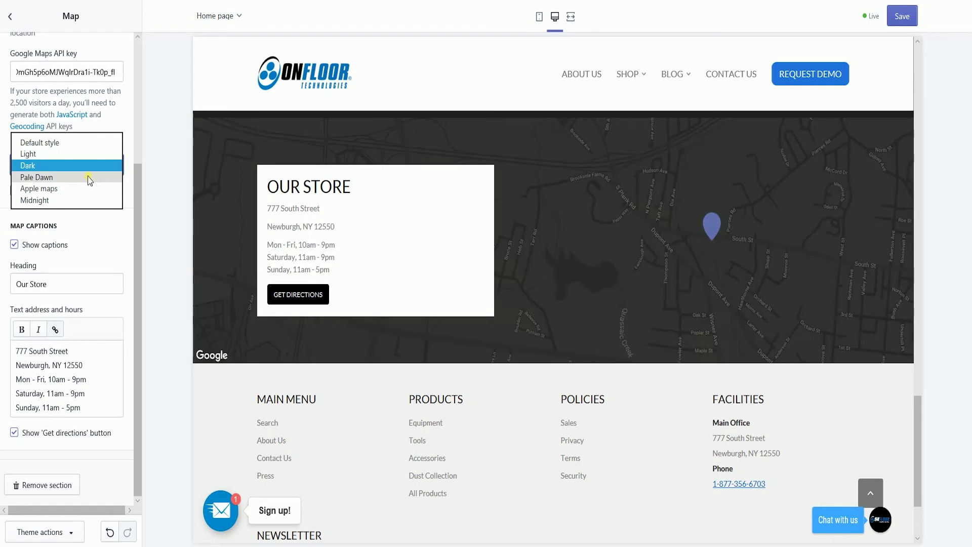
{"action": "left_click", "coordinate": [87, 177]}
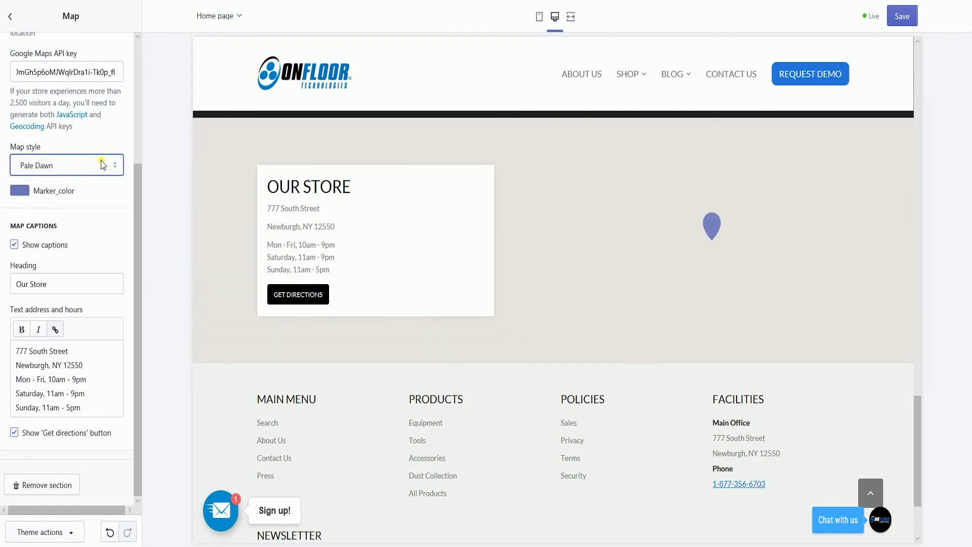
{"action": "left_click", "coordinate": [103, 164]}
{"action": "left_click", "coordinate": [107, 173]}
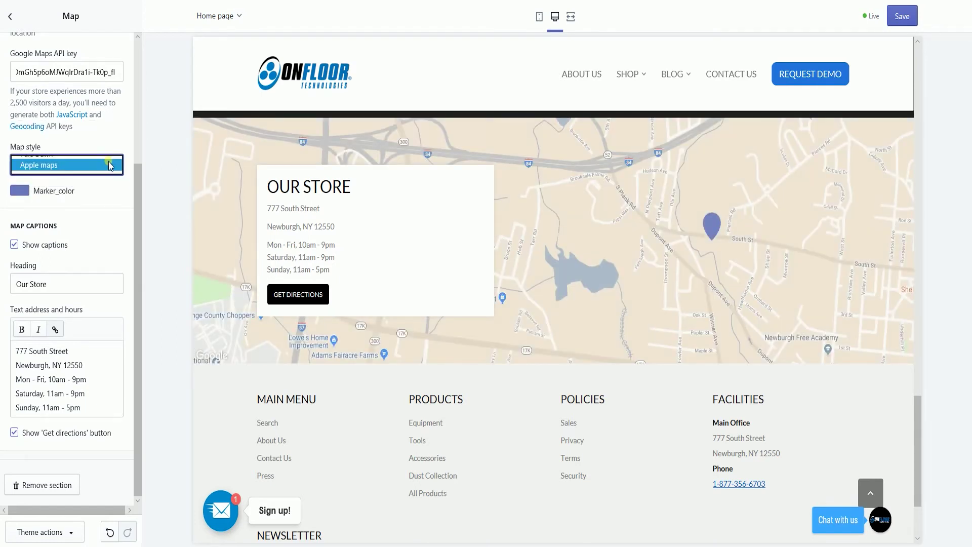
{"action": "left_click", "coordinate": [99, 165]}
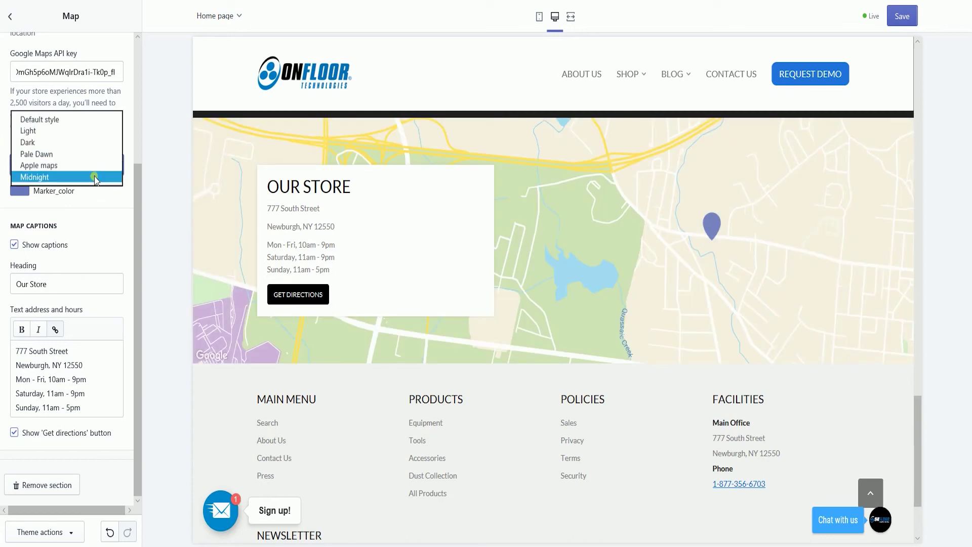
{"action": "left_click", "coordinate": [95, 178]}
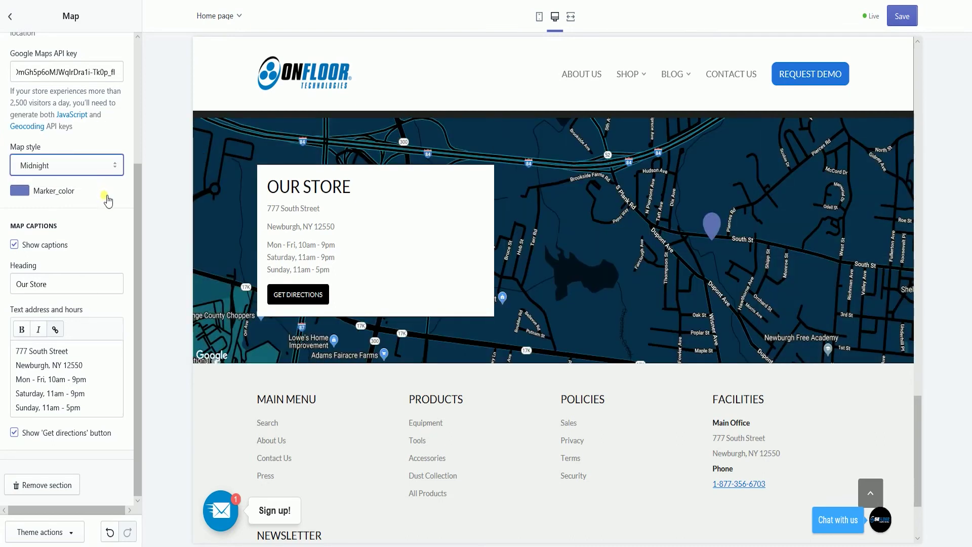
Make the map marker orange #FF7C41 and change the caption heading to 'onfloor tech'
{"action": "left_click", "coordinate": [20, 293]}
{"action": "left_click", "coordinate": [77, 307]}
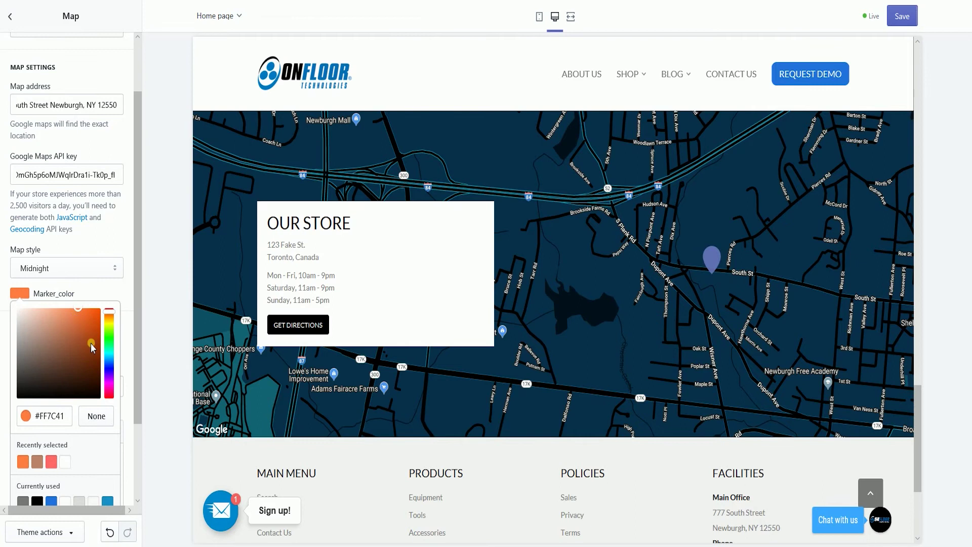
{"action": "scroll", "coordinate": [117, 311], "scroll_direction": "down", "scroll_amount": 3}
{"action": "left_click_drag", "start_coordinate": [48, 292], "coordinate": [4, 276]}
{"action": "type", "text": "ON"}
{"action": "key", "text": "ctrl+z"}
{"action": "key", "text": "ctrl+z"}
{"action": "key", "text": "ctrl+z"}
{"action": "type", "text": "o"}
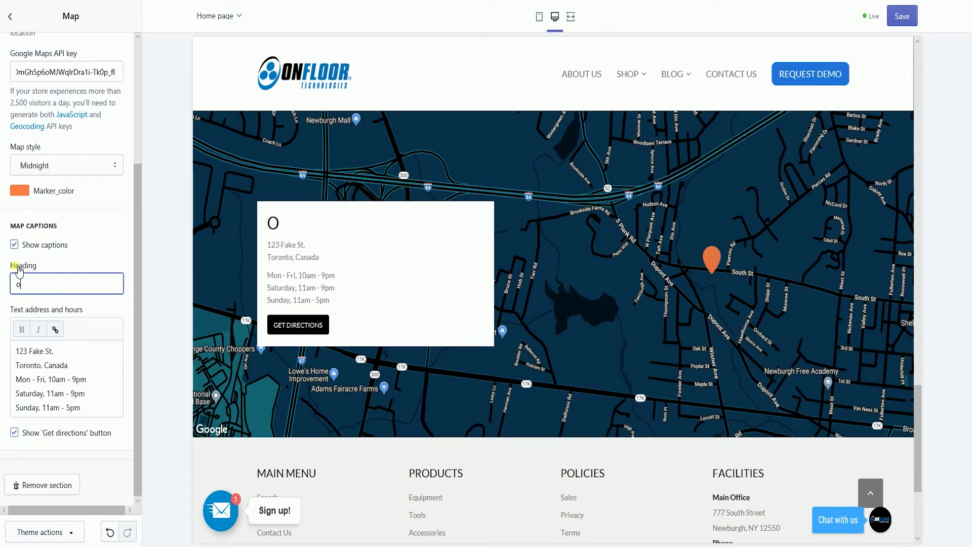
{"action": "type", "text": "nfloor tech"}
Copy the map address into the caption text box, split over two lines, and save
{"action": "scroll", "coordinate": [66, 253], "scroll_direction": "up", "scroll_amount": 2}
{"action": "triple_click", "coordinate": [66, 71]}
{"action": "key", "text": "ctrl+c"}
{"action": "scroll", "coordinate": [65, 253], "scroll_direction": "down", "scroll_amount": 2}
{"action": "key", "text": "ctrl+v"}
{"action": "left_click", "coordinate": [71, 351]}
{"action": "key", "text": "Return"}
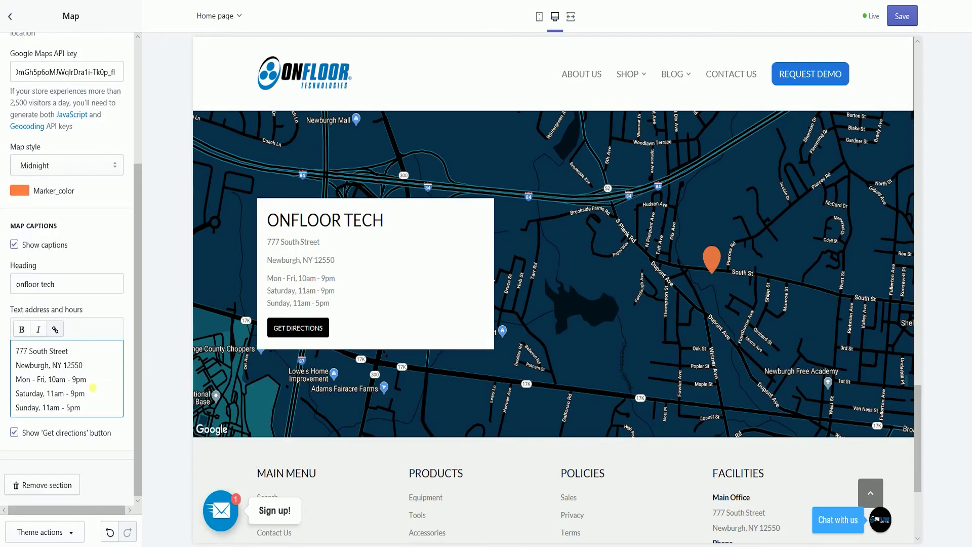
{"action": "left_click", "coordinate": [14, 436]}
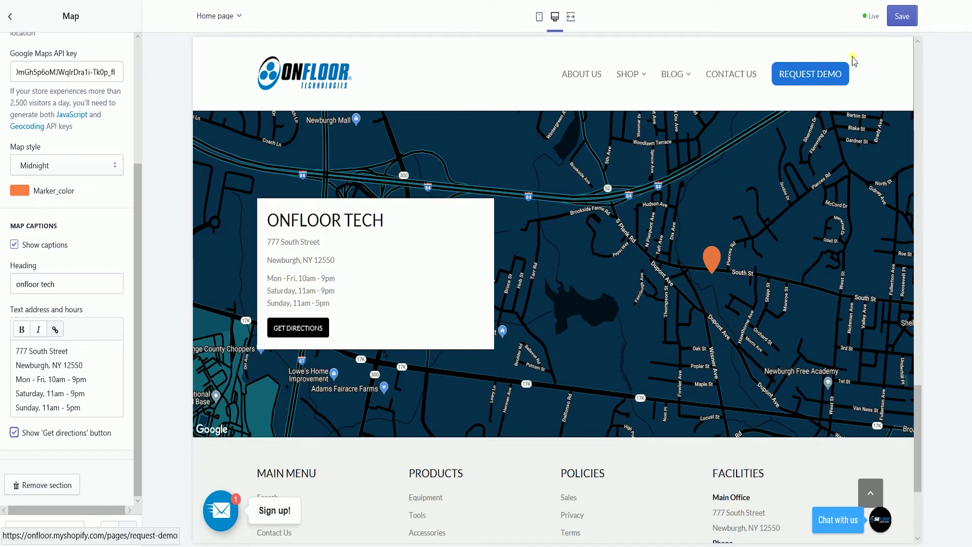
{"action": "left_click", "coordinate": [906, 17]}
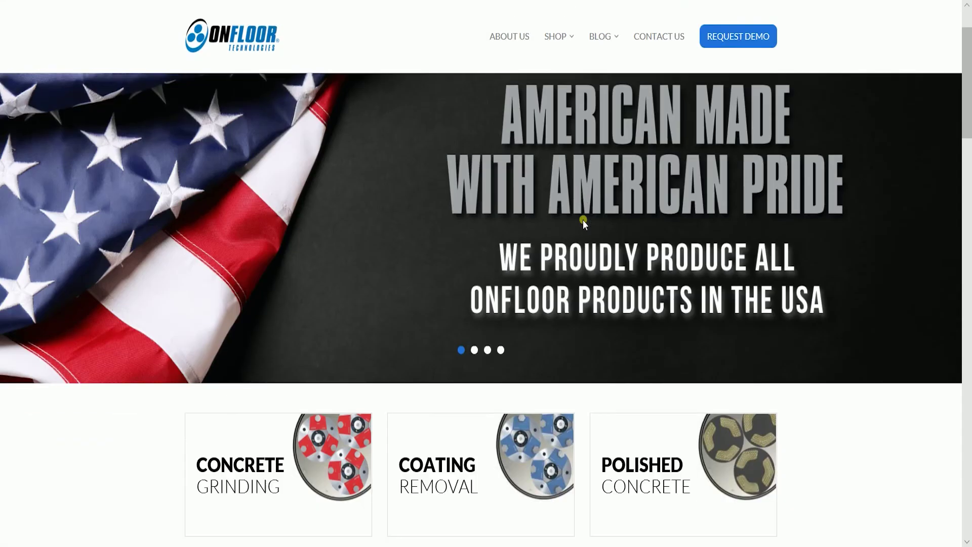
On the live store, scroll to the Midnight map, dismiss the welcome popup, and get directions
{"action": "scroll", "coordinate": [582, 220], "scroll_direction": "down", "scroll_amount": 2}
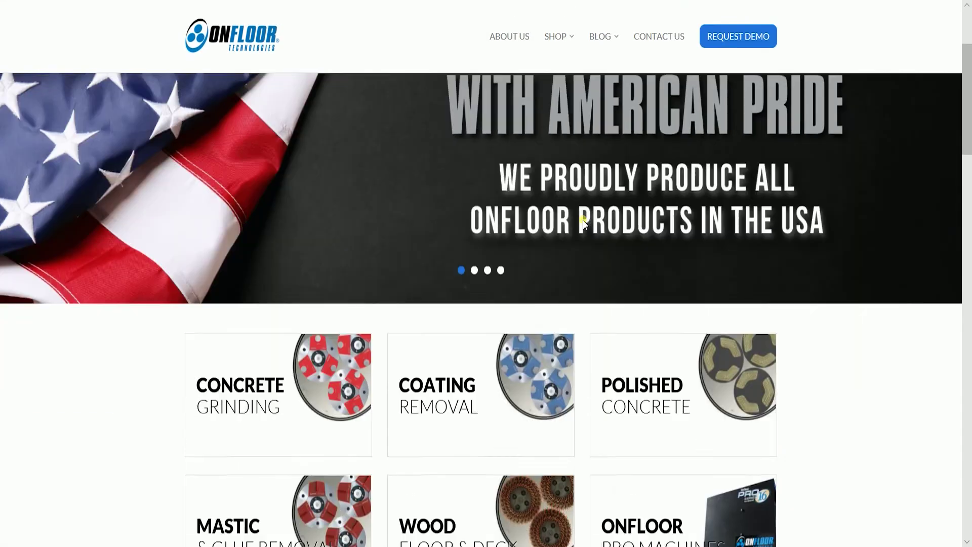
{"action": "scroll", "coordinate": [582, 220], "scroll_direction": "down", "scroll_amount": 15}
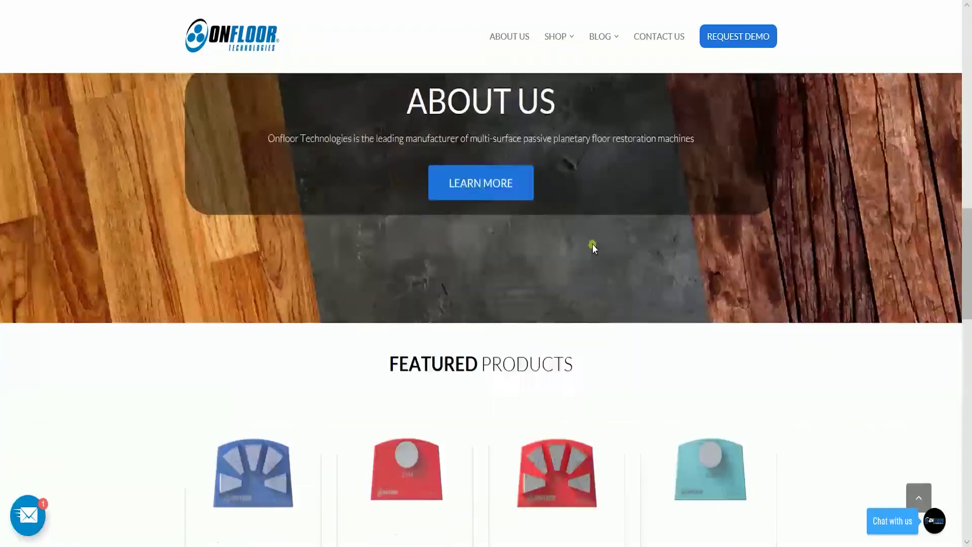
{"action": "scroll", "coordinate": [593, 251], "scroll_direction": "down", "scroll_amount": 8}
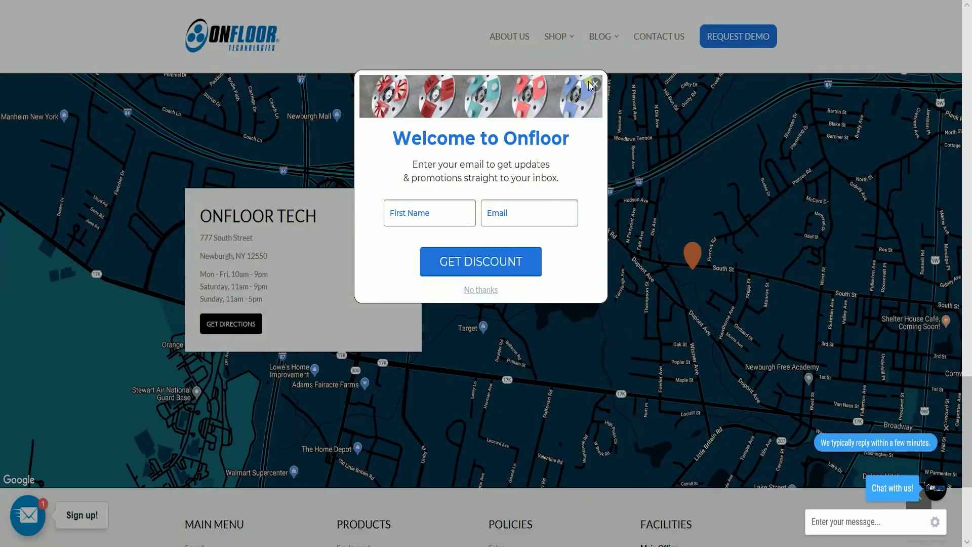
{"action": "left_click", "coordinate": [625, 242]}
{"action": "scroll", "coordinate": [625, 242], "scroll_direction": "up", "scroll_amount": 2}
{"action": "scroll", "coordinate": [625, 242], "scroll_direction": "down", "scroll_amount": 2}
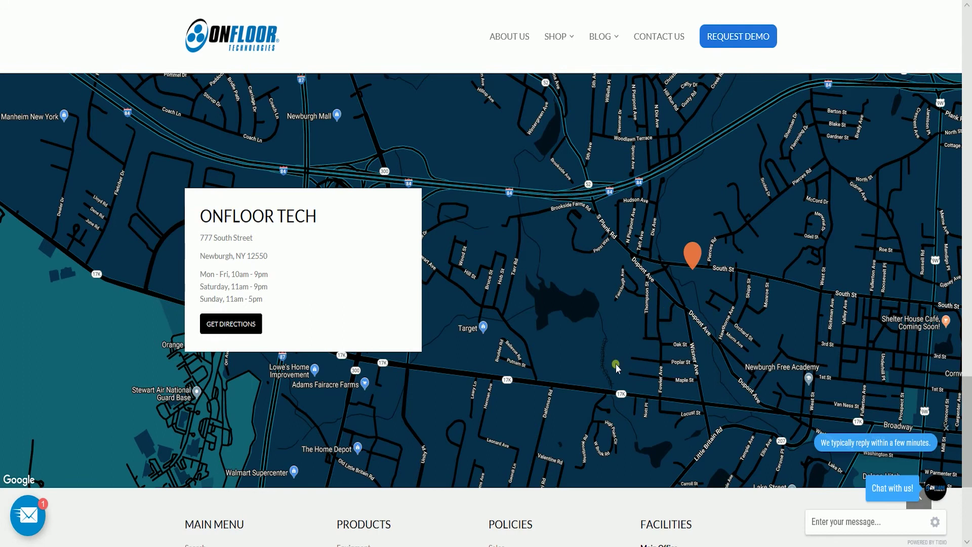
{"action": "left_click", "coordinate": [244, 326]}
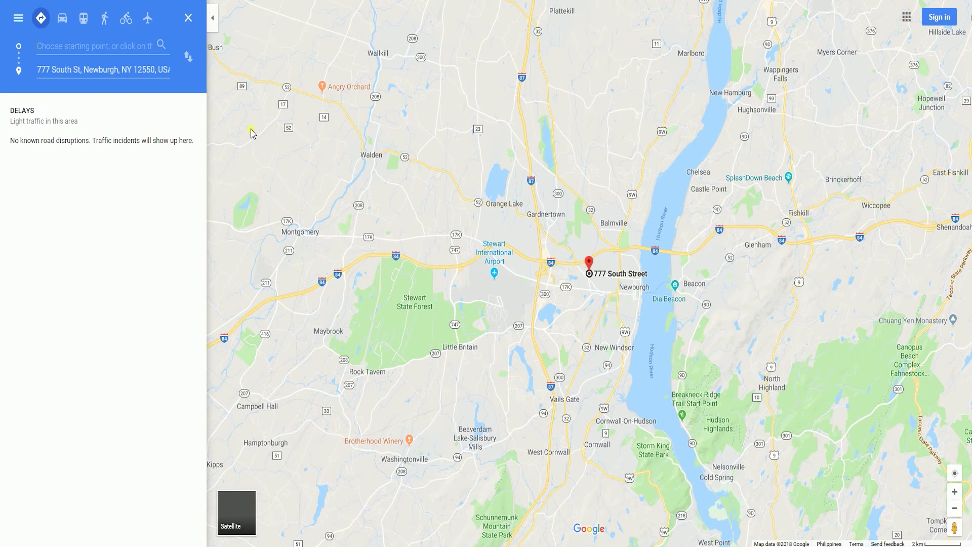
{"action": "left_click", "coordinate": [62, 21]}
{"action": "left_click", "coordinate": [41, 21]}
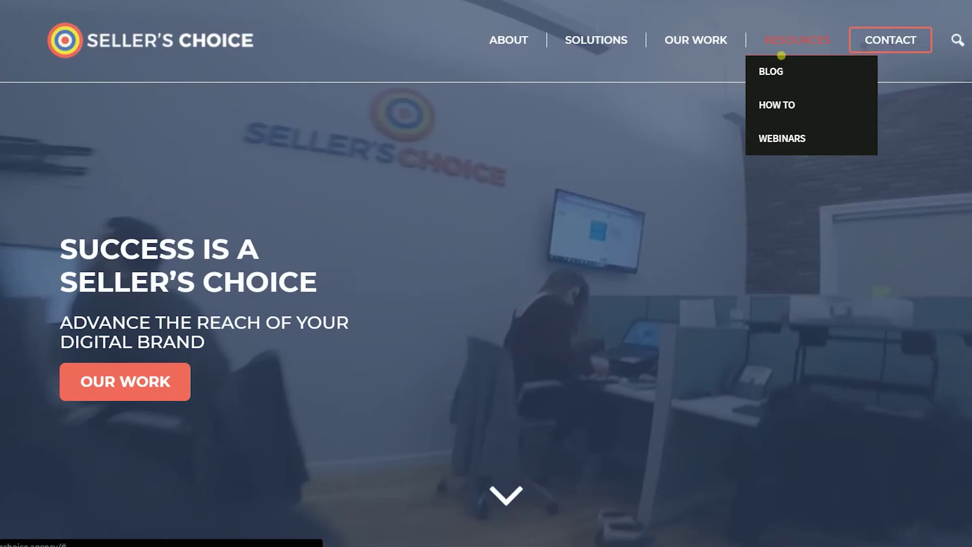
Open the How To resources page and browse the webinar content
{"action": "left_click", "coordinate": [759, 101]}
{"action": "scroll", "coordinate": [749, 175], "scroll_direction": "down", "scroll_amount": 4}
{"action": "scroll", "coordinate": [746, 192], "scroll_direction": "up", "scroll_amount": 4}
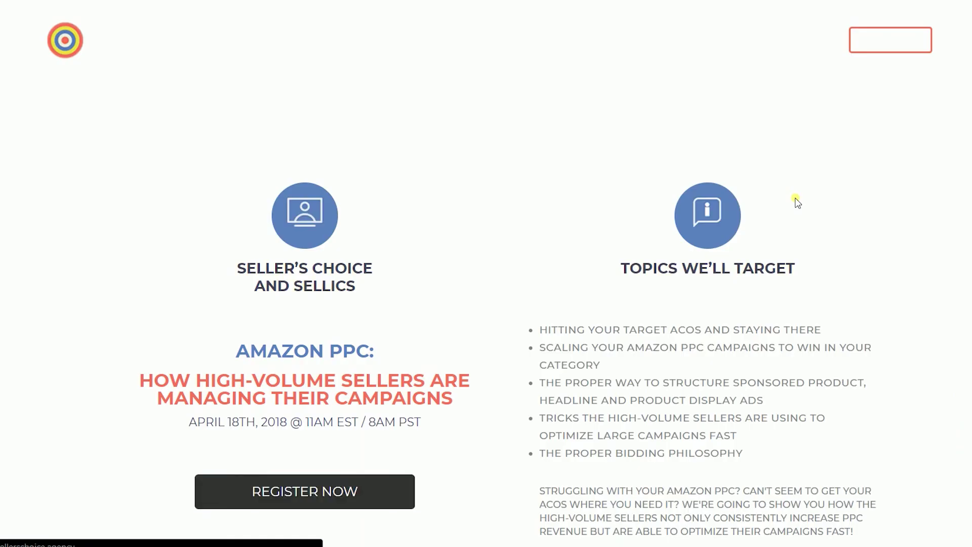
{"action": "scroll", "coordinate": [796, 200], "scroll_direction": "down", "scroll_amount": 6}
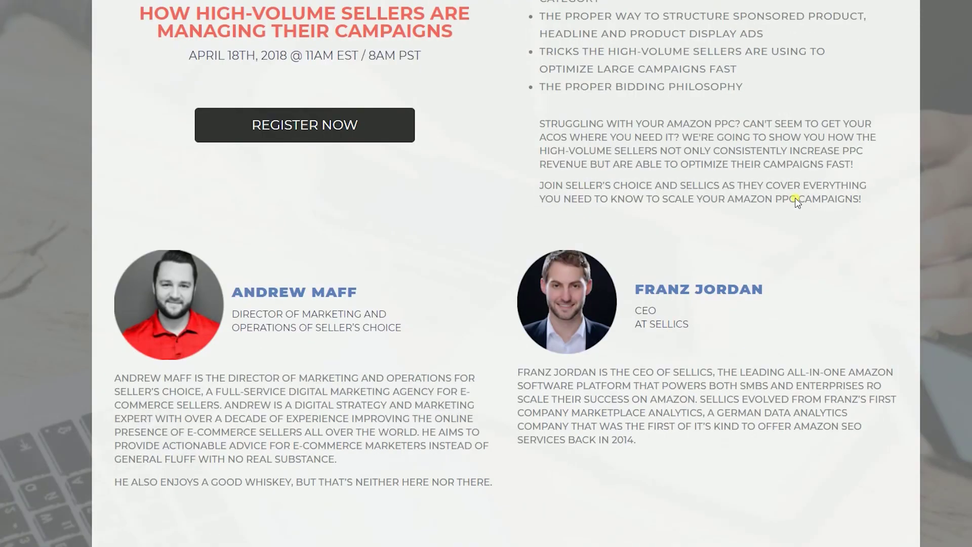
{"action": "scroll", "coordinate": [795, 199], "scroll_direction": "up", "scroll_amount": 6}
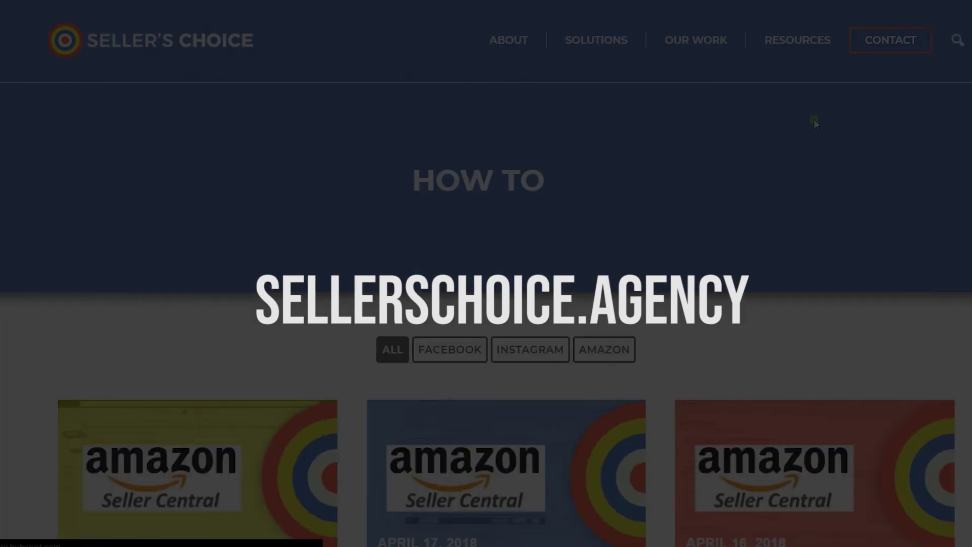
Open the Seller's Choice Blog from the RESOURCES menu and browse its articles
{"action": "mouse_move", "coordinate": [793, 46]}
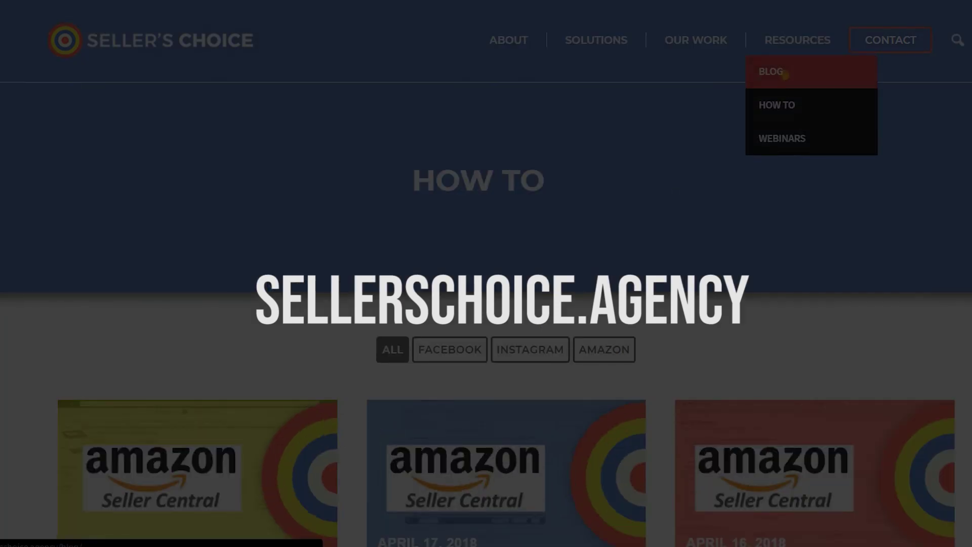
{"action": "left_click", "coordinate": [784, 75]}
{"action": "scroll", "coordinate": [833, 191], "scroll_direction": "down", "scroll_amount": 7}
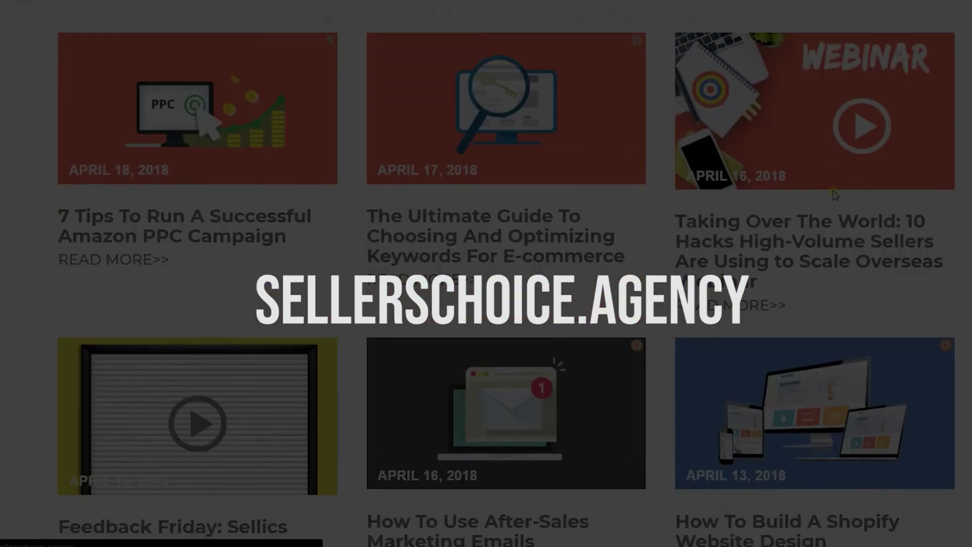
{"action": "scroll", "coordinate": [833, 189], "scroll_direction": "up", "scroll_amount": 6}
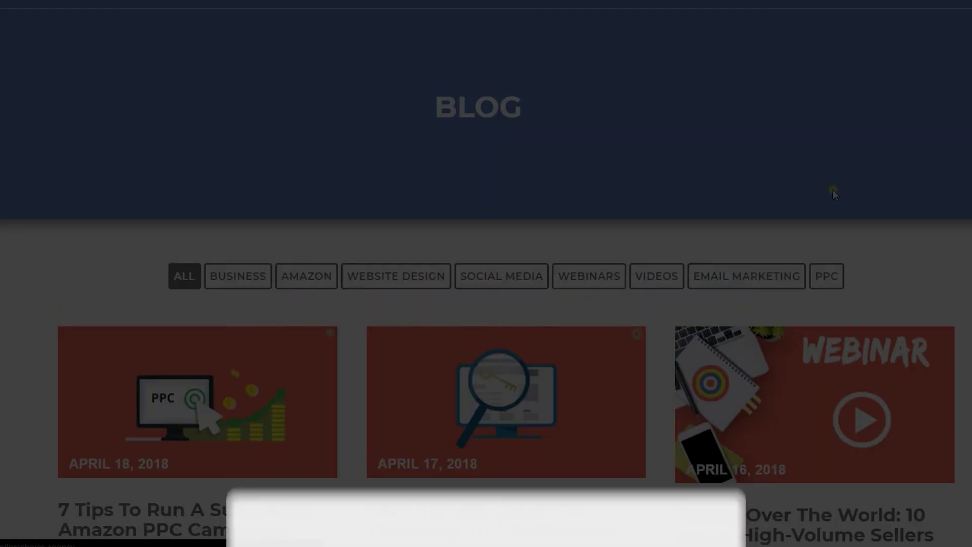